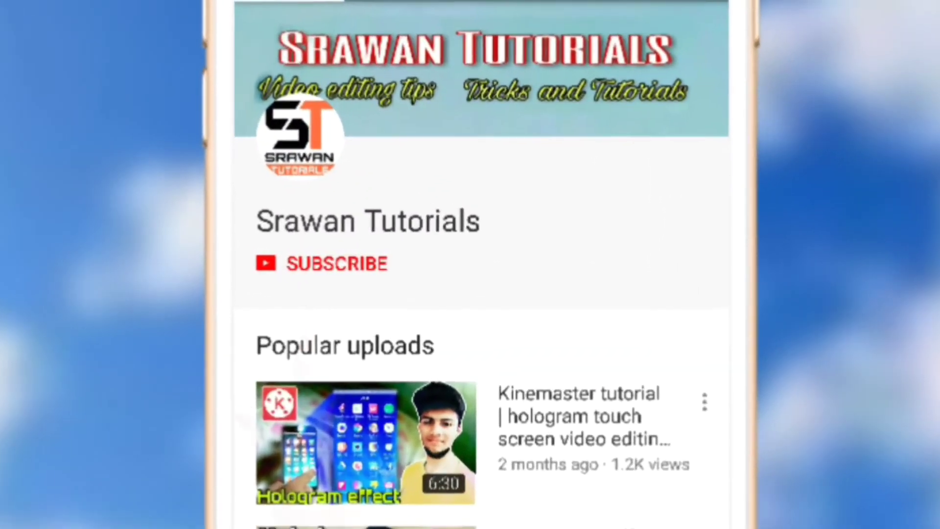
# - Subscribe to the video-editing tutorials channel and enable notifications with the bell icon
pyautogui.click(309, 266)
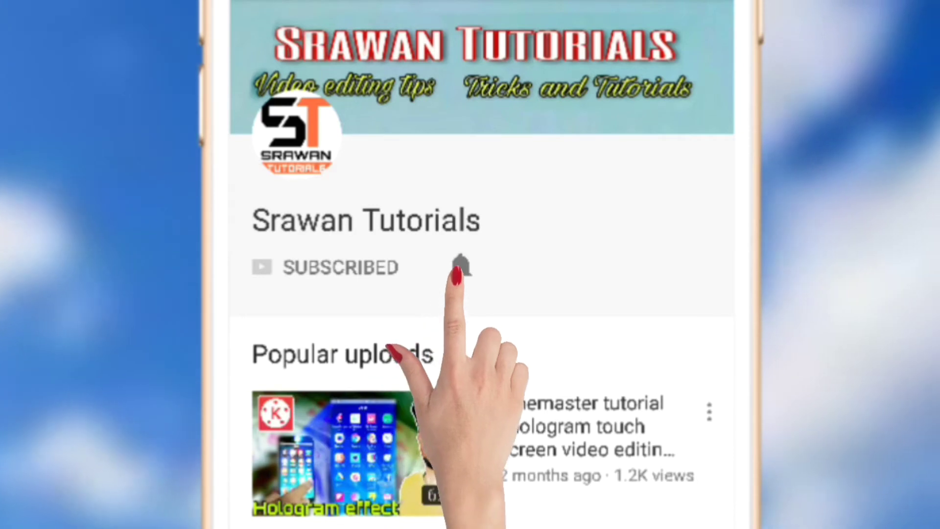
pyautogui.click(460, 266)
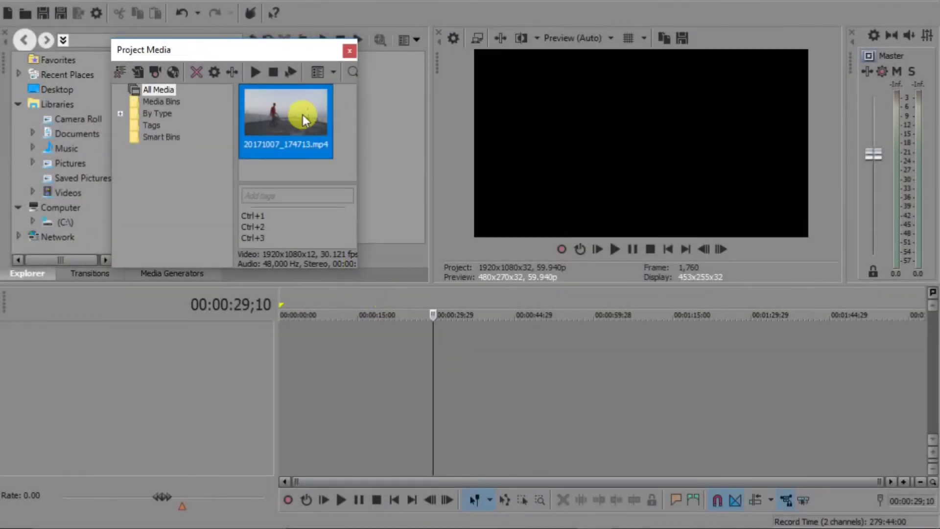
# - Place 20171007_174713.mp4 at 00:00:00 on the timeline as linked video and audio tracks
pyautogui.moveTo(303, 115); pyautogui.dragTo(336, 312)
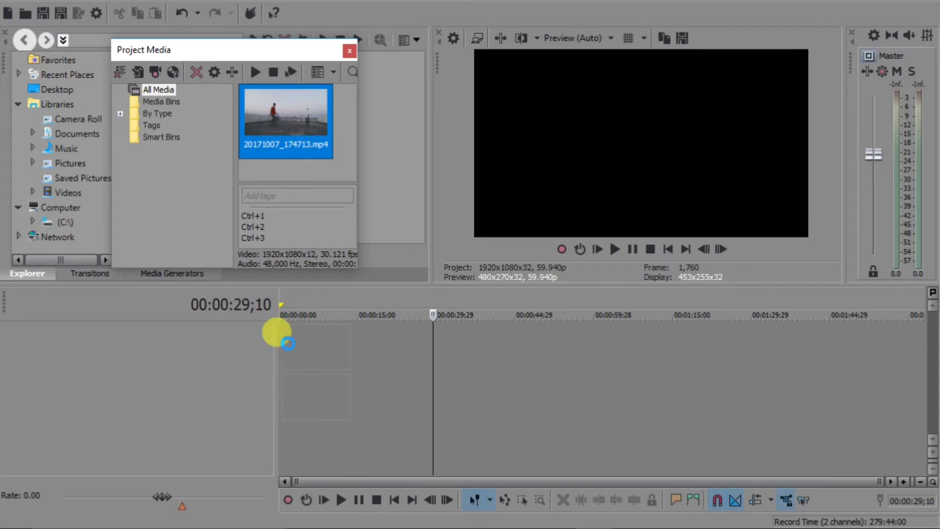
pyautogui.moveTo(287, 341); pyautogui.dragTo(289, 344)
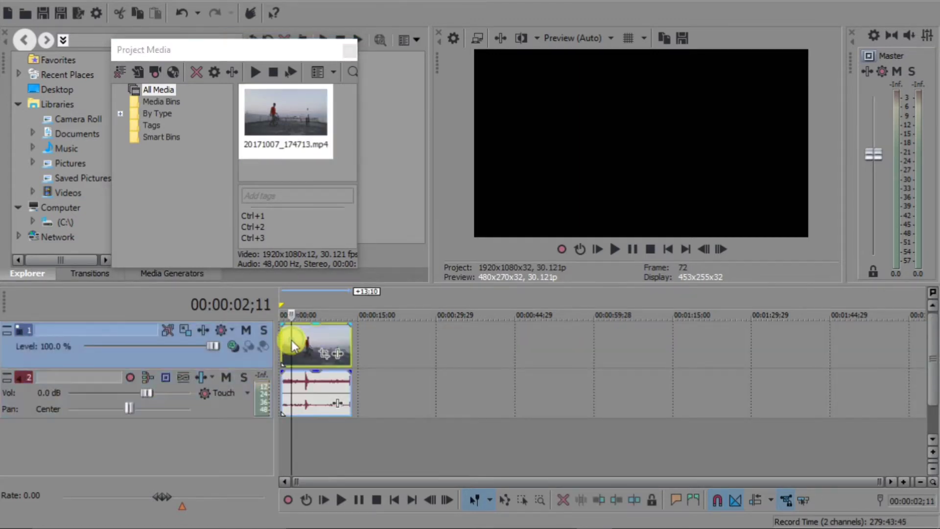
pyautogui.click(318, 371)
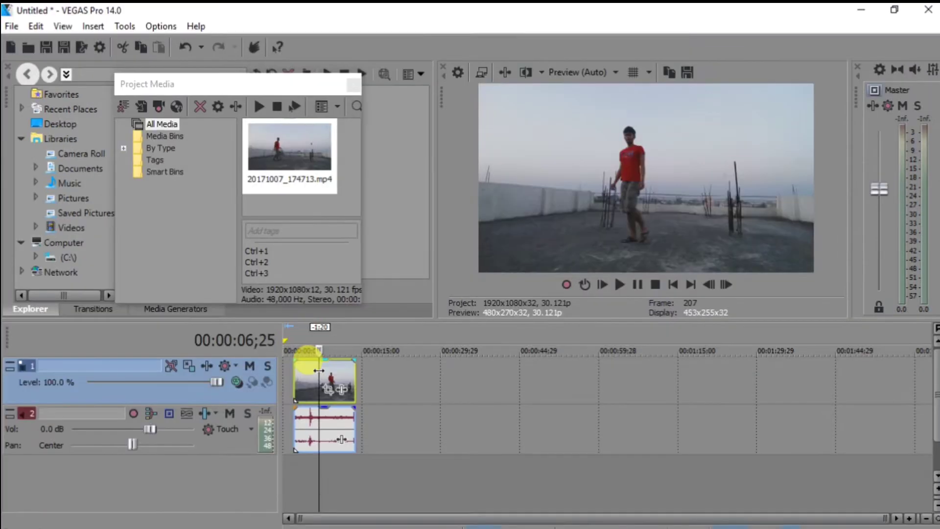
# - Scrub the playhead to about 00:00:04;26 and step frames to the jump's peak
pyautogui.moveTo(318, 371); pyautogui.dragTo(318, 371)
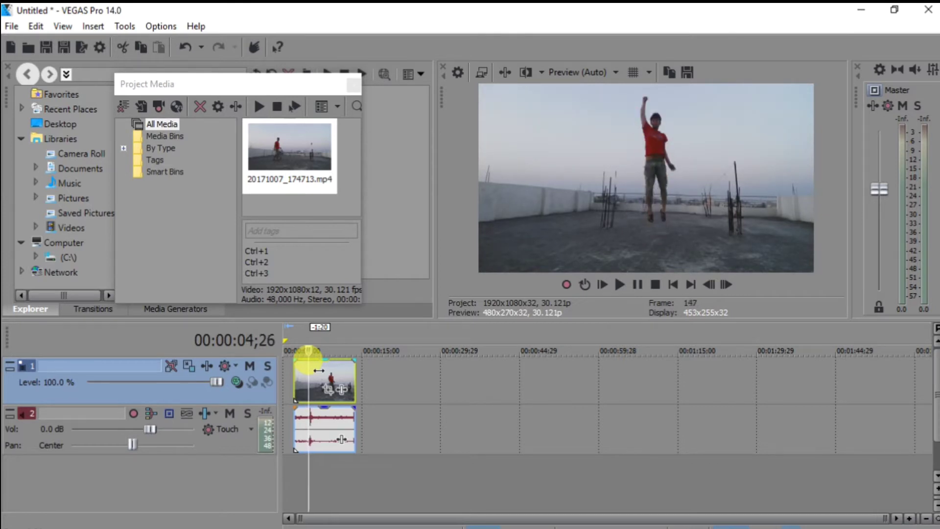
pyautogui.press('Right')
pyautogui.press('Right')
pyautogui.press('Right')
pyautogui.press('Right')
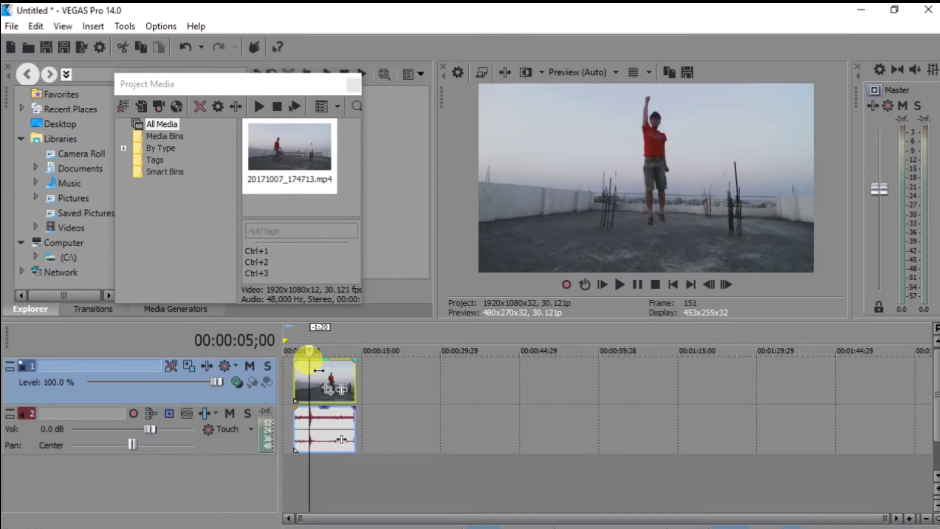
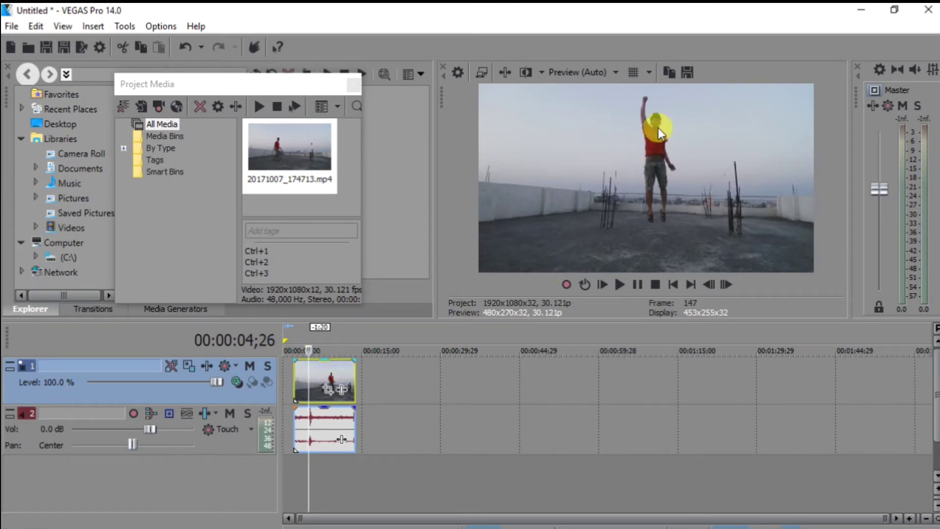
# - Save a snapshot of the mid-jump frame as Image1.jpg, overwriting the existing file
pyautogui.click(683, 73)
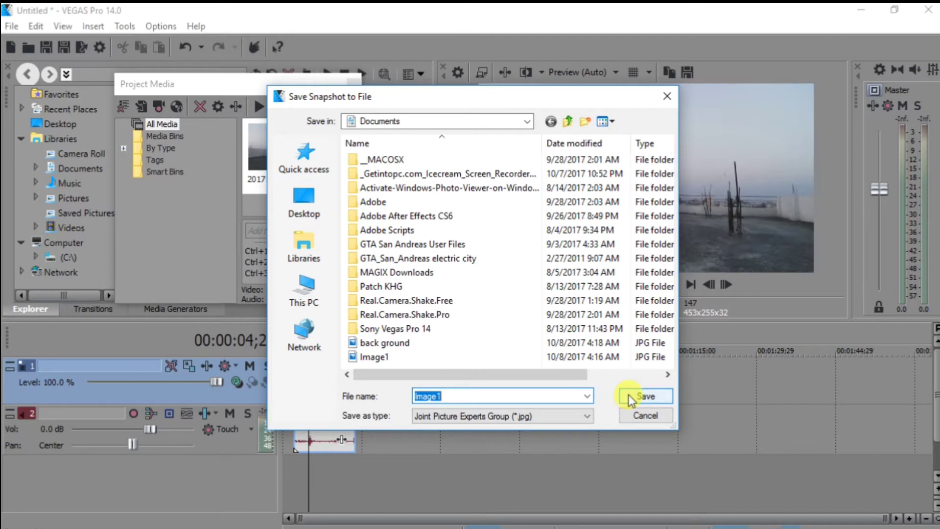
pyautogui.click(629, 395)
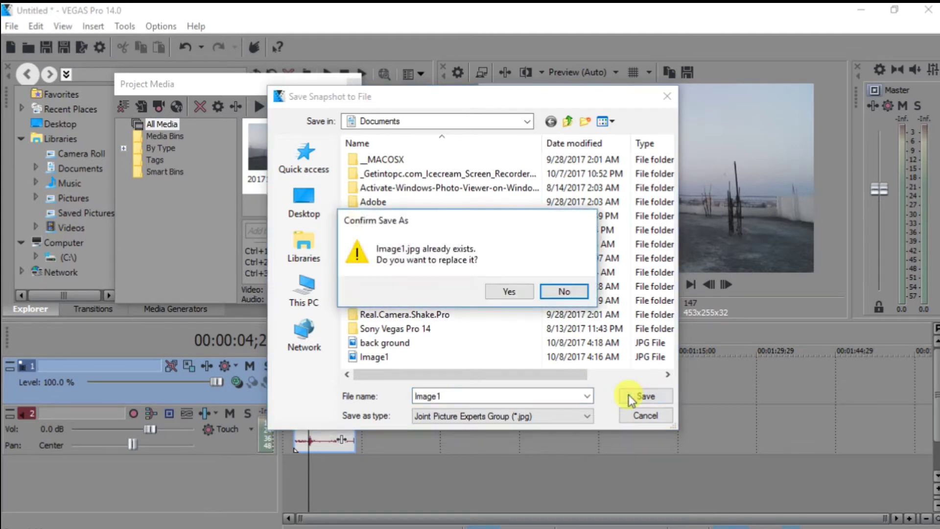
pyautogui.click(524, 288)
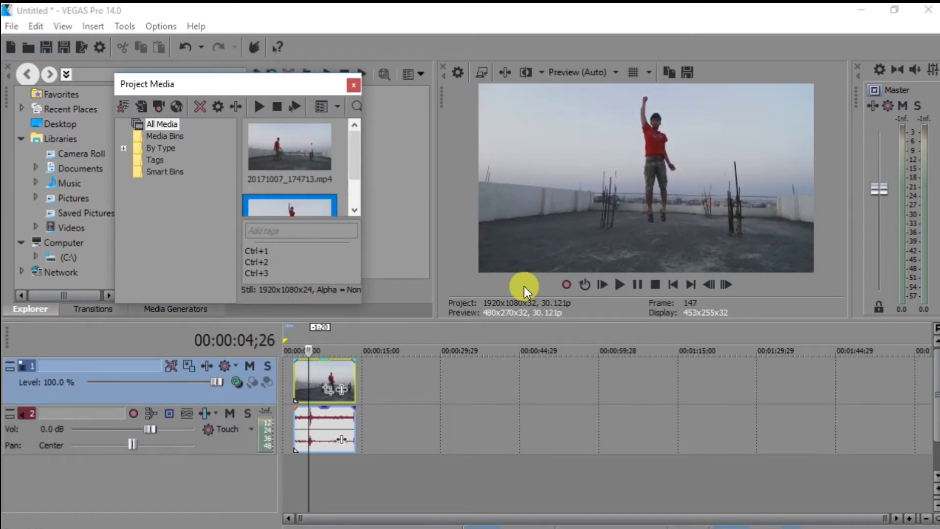
# - Move to the empty-rooftop frame at 00:00:12;06 and save its snapshot as background.jpg
pyautogui.click(348, 371)
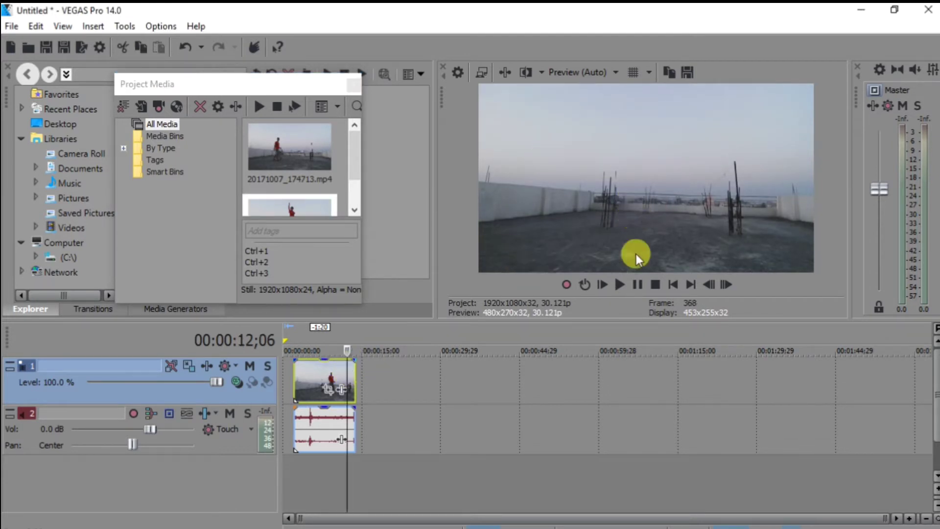
pyautogui.click(690, 72)
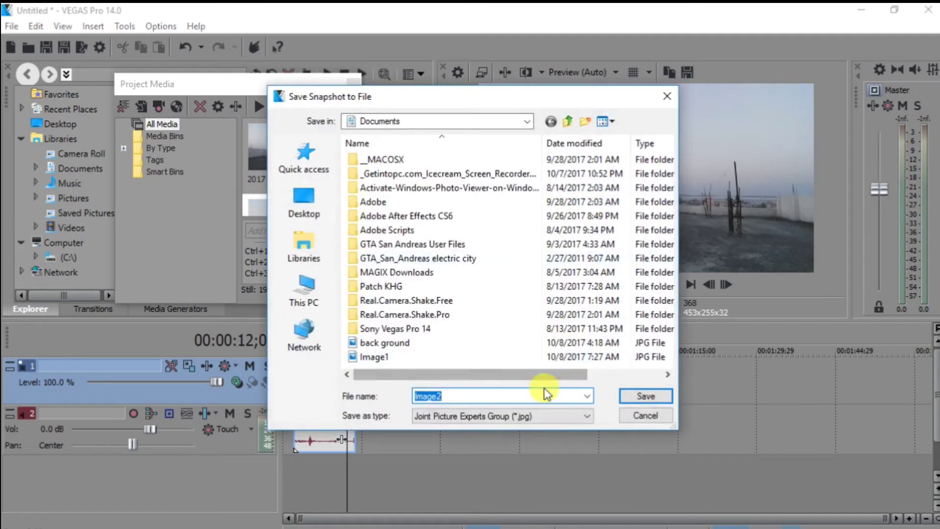
pyautogui.press('BackSpace')
pyautogui.press('BackSpace')
pyautogui.press('BackSpace')
pyautogui.press('BackSpace')
pyautogui.write('ba')
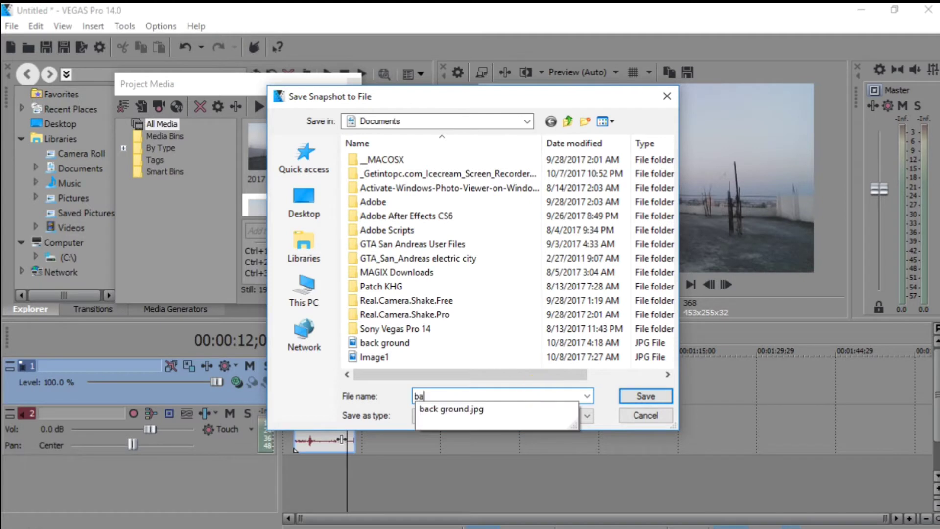
pyautogui.write('ckground')
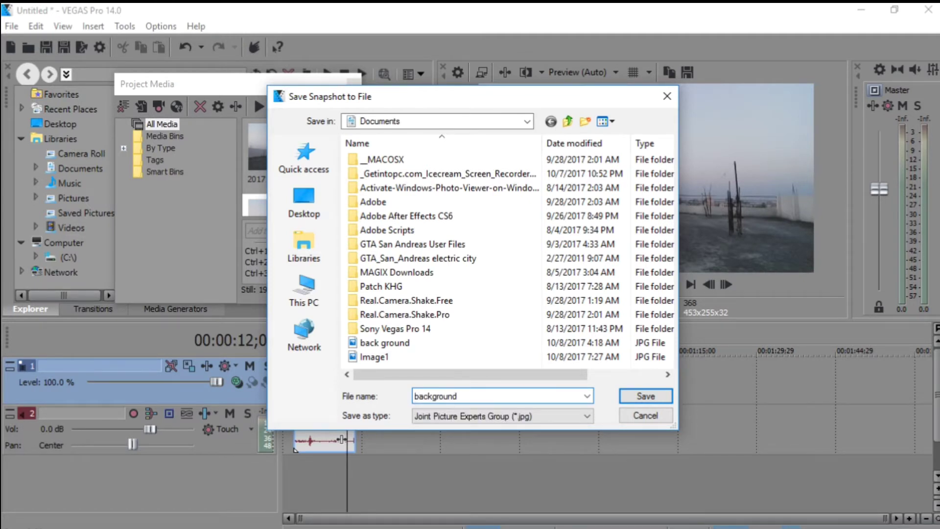
pyautogui.click(639, 398)
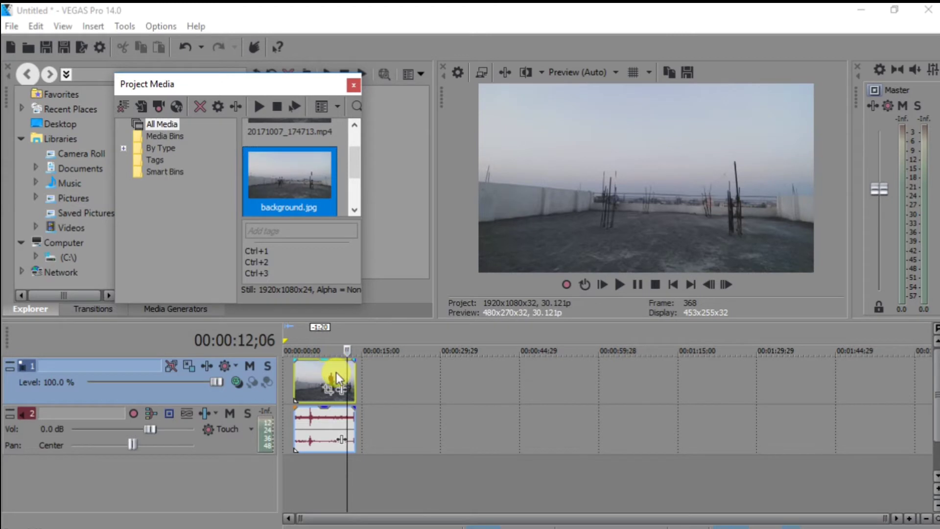
# - Play the clip from the start and stop one frame before the jump's peak
pyautogui.click(297, 375)
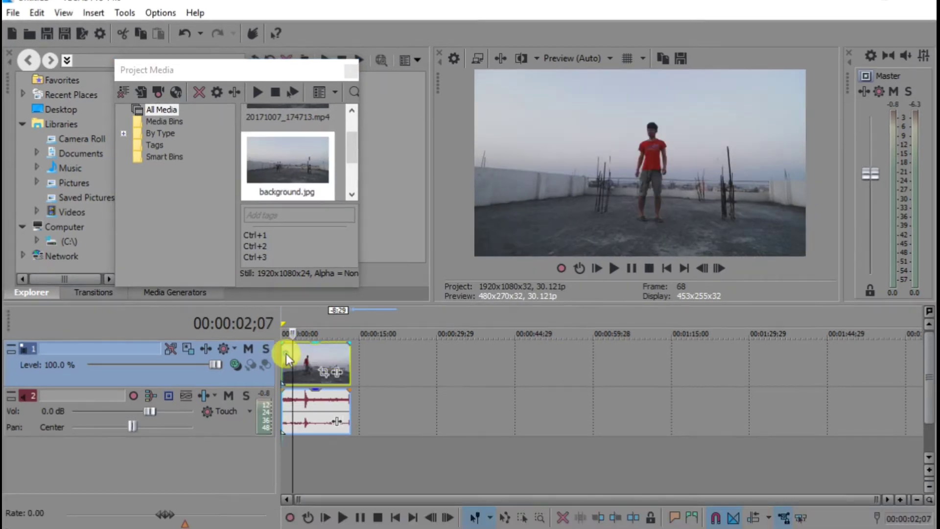
pyautogui.hotkey('ctrl', 'Home')
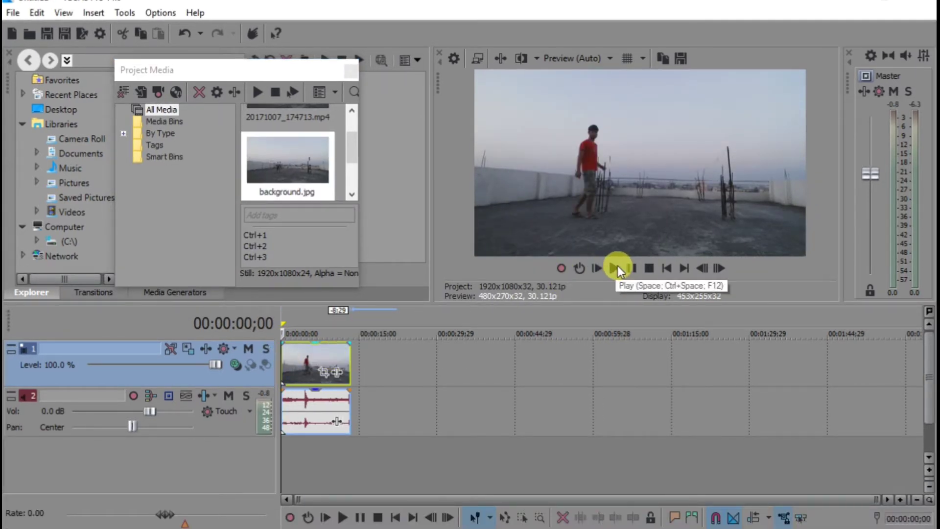
pyautogui.click(615, 269)
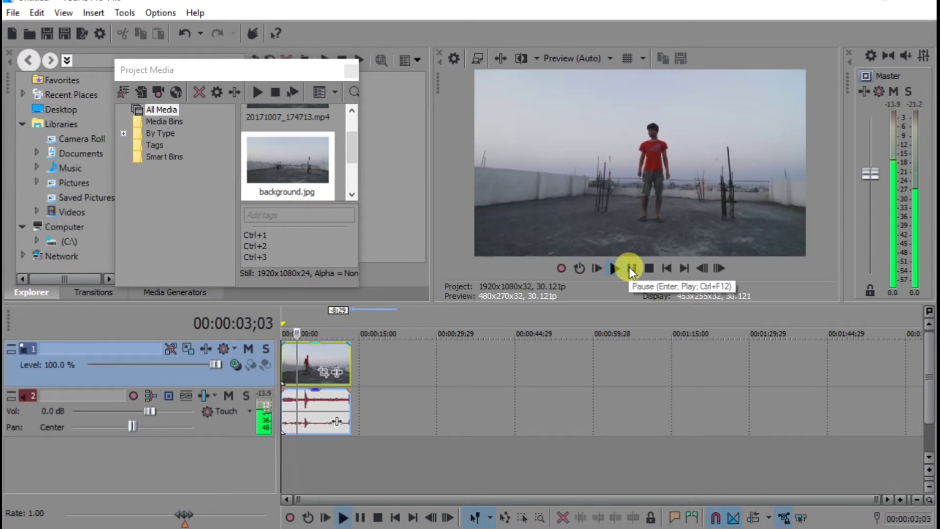
pyautogui.click(629, 269)
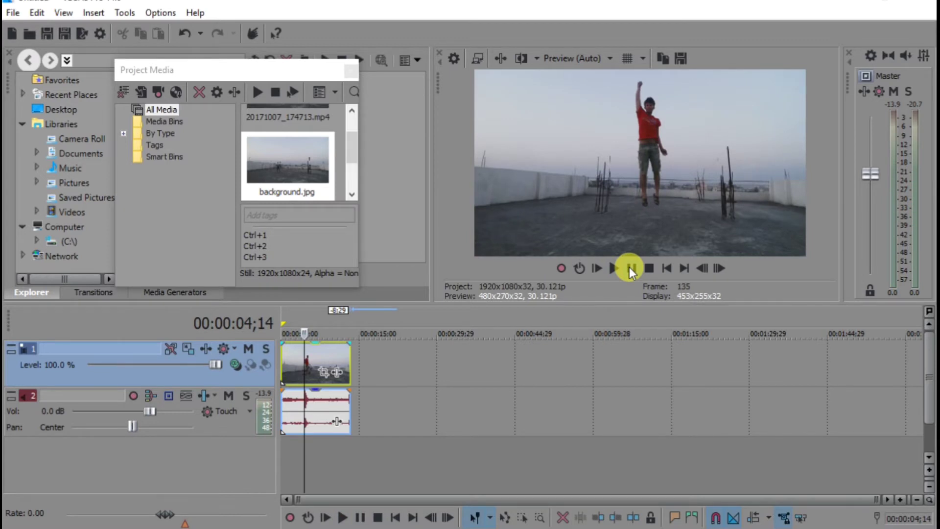
pyautogui.press('Left')
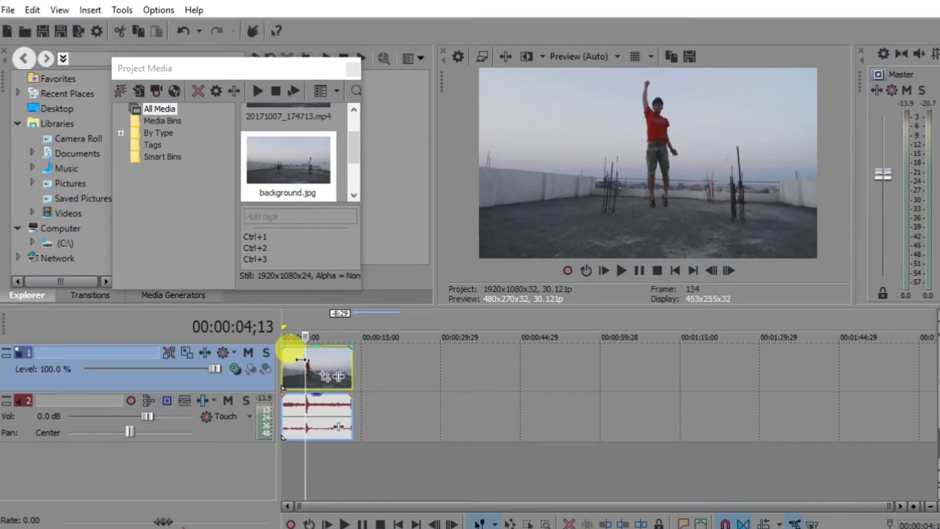
# - Split the clip at that frame and delete the later part
pyautogui.press('s')
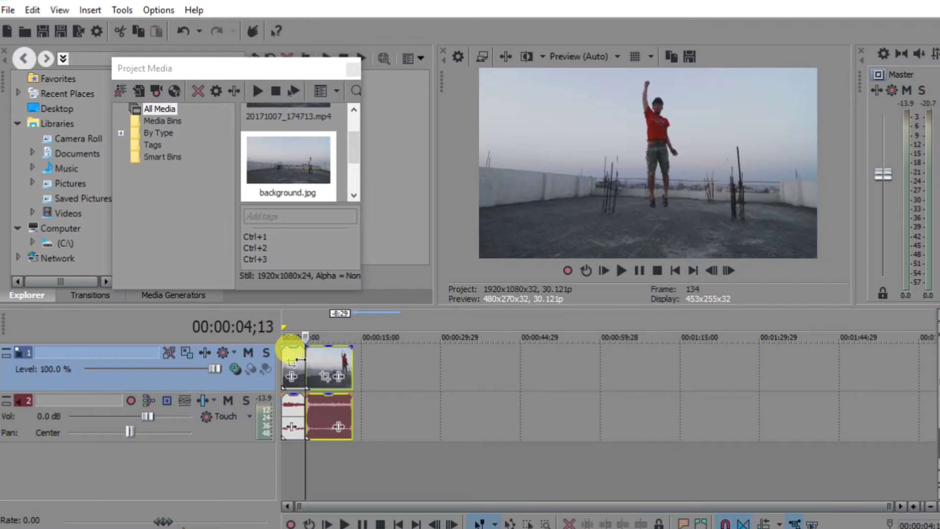
pyautogui.rightClick(315, 360)
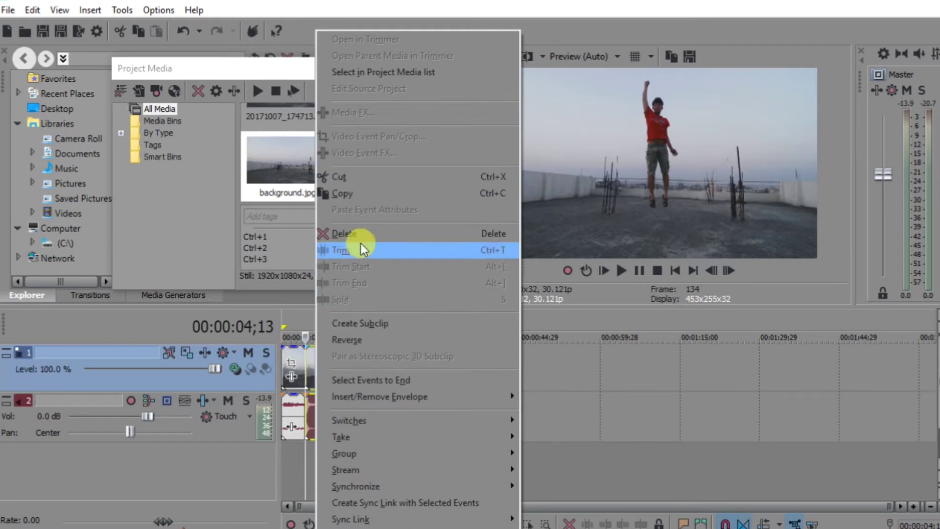
pyautogui.click(363, 237)
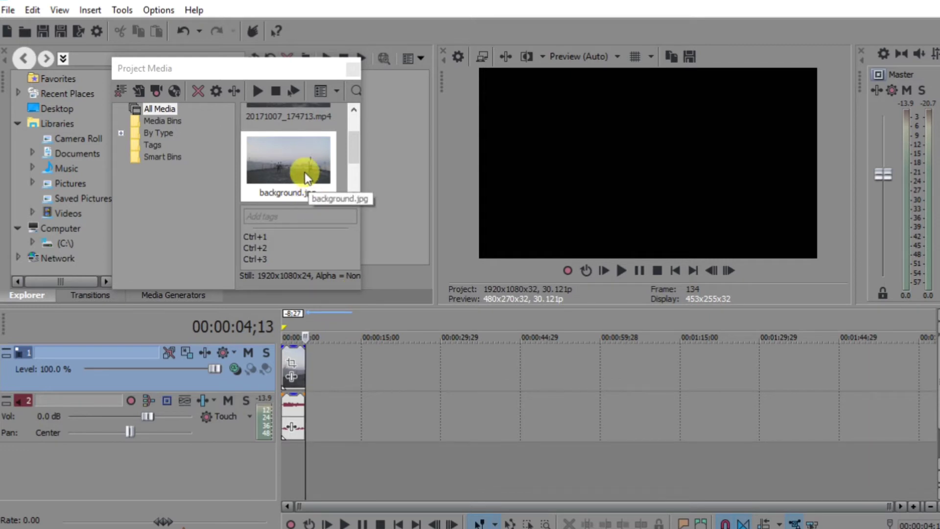
pyautogui.moveTo(353, 151); pyautogui.dragTo(352, 136)
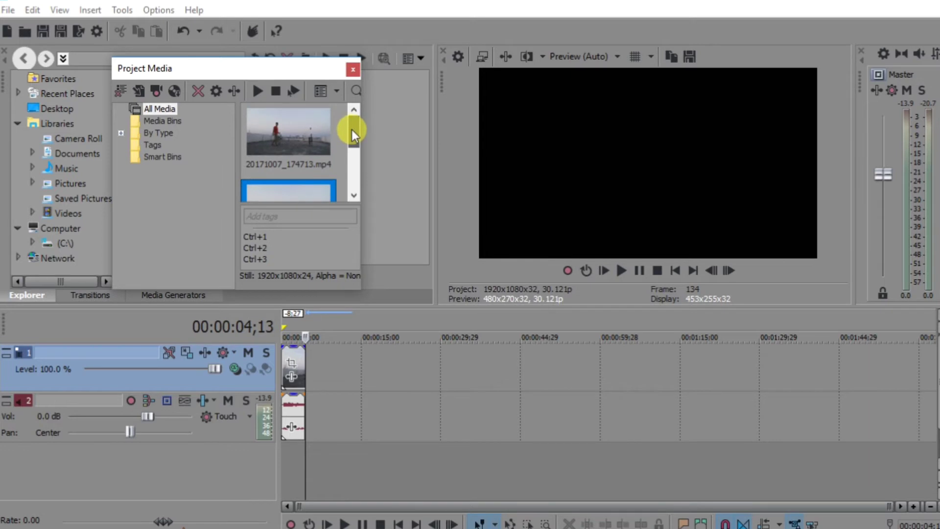
pyautogui.moveTo(353, 137); pyautogui.dragTo(353, 182)
# - Place Image1.jpg after the clip on track 1 and a lengthened background.jpg on new track 3
pyautogui.moveTo(308, 161); pyautogui.dragTo(344, 294)
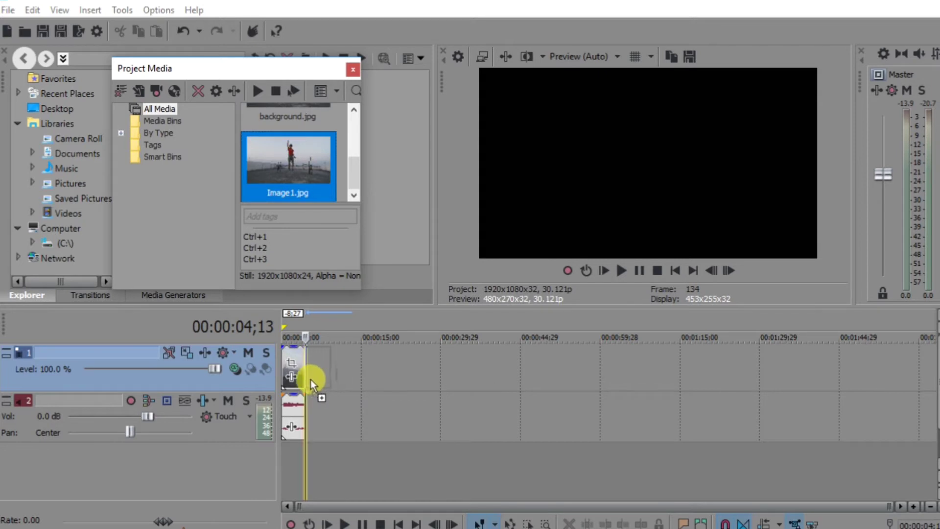
pyautogui.moveTo(328, 378); pyautogui.dragTo(311, 380)
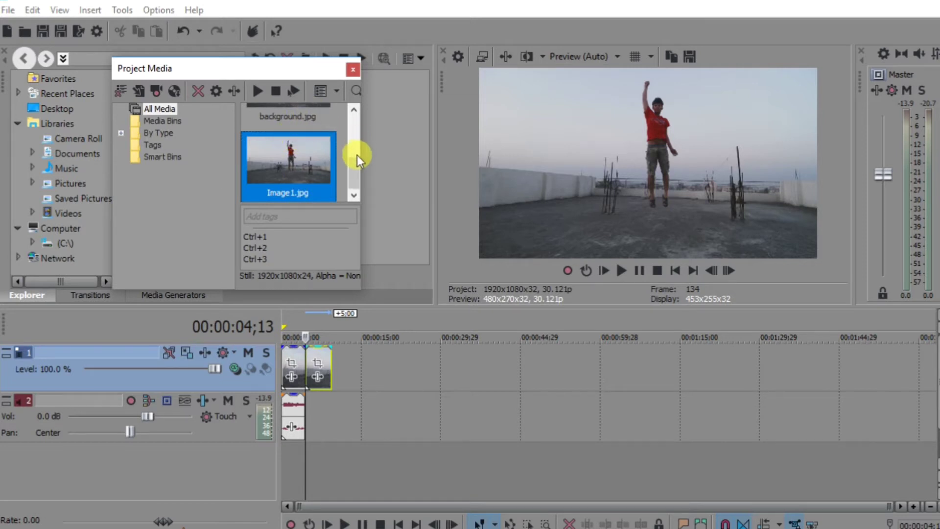
pyautogui.scroll(2, 357, 155)
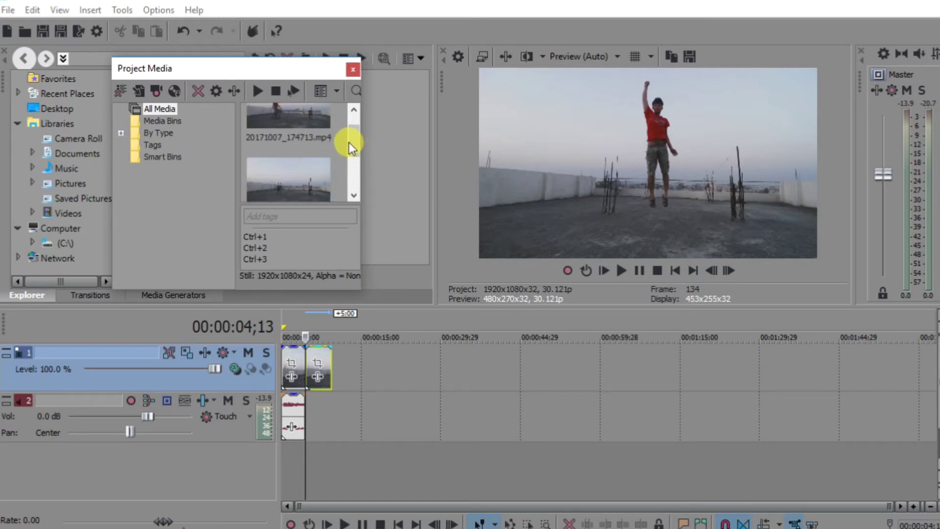
pyautogui.moveTo(304, 170); pyautogui.dragTo(313, 435)
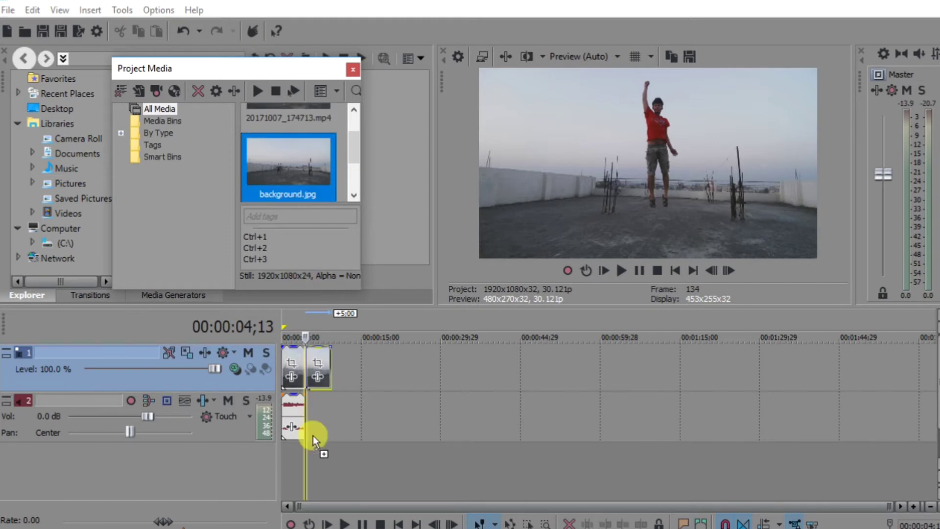
pyautogui.moveTo(314, 435)
pyautogui.mouseDown()
pyautogui.moveTo(294, 463)
pyautogui.moveTo(330, 452)
pyautogui.mouseUp()
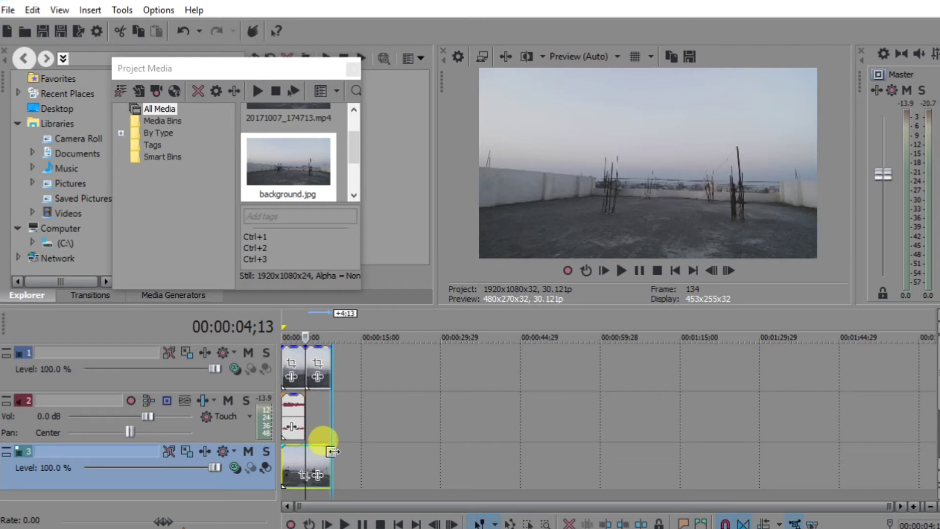
pyautogui.moveTo(334, 451); pyautogui.dragTo(335, 451)
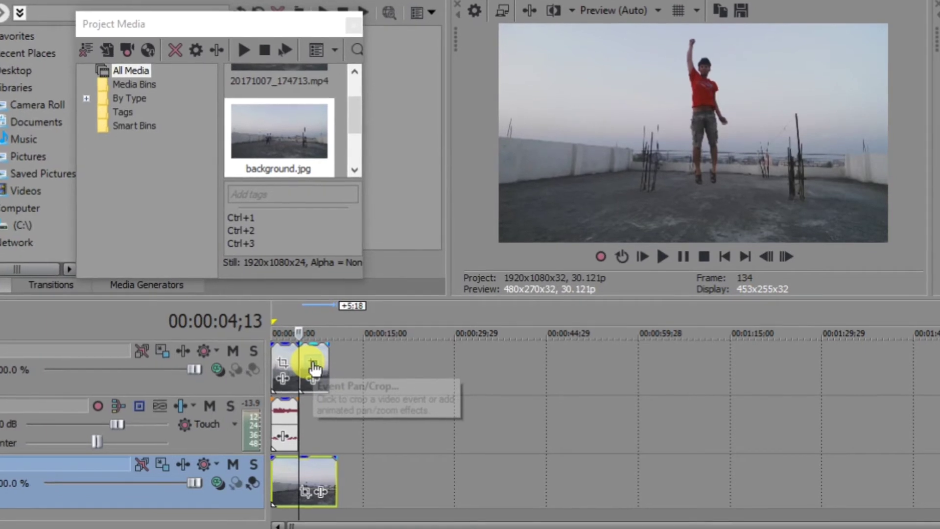
pyautogui.click(310, 367)
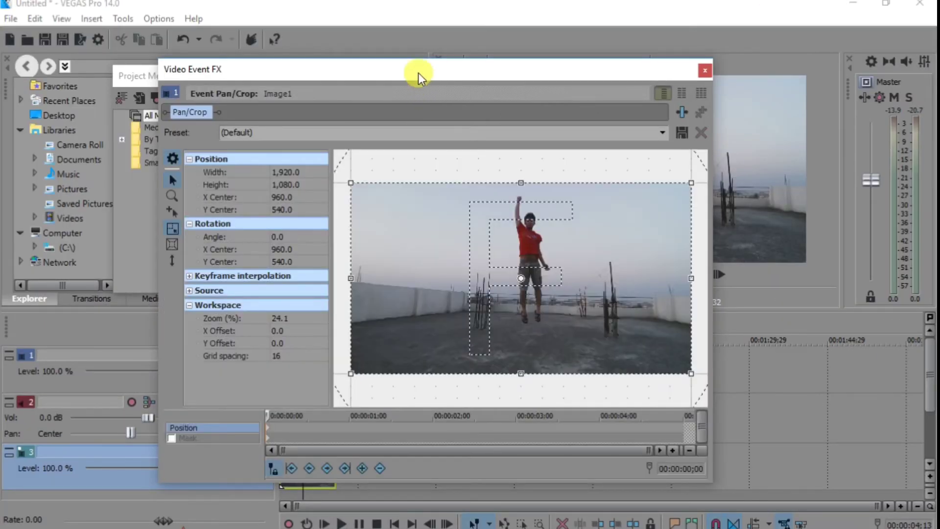
# - Move the Pan/Crop window, enable Mask for Image1, and choose a mask drawing tool
pyautogui.moveTo(416, 67); pyautogui.dragTo(375, 35)
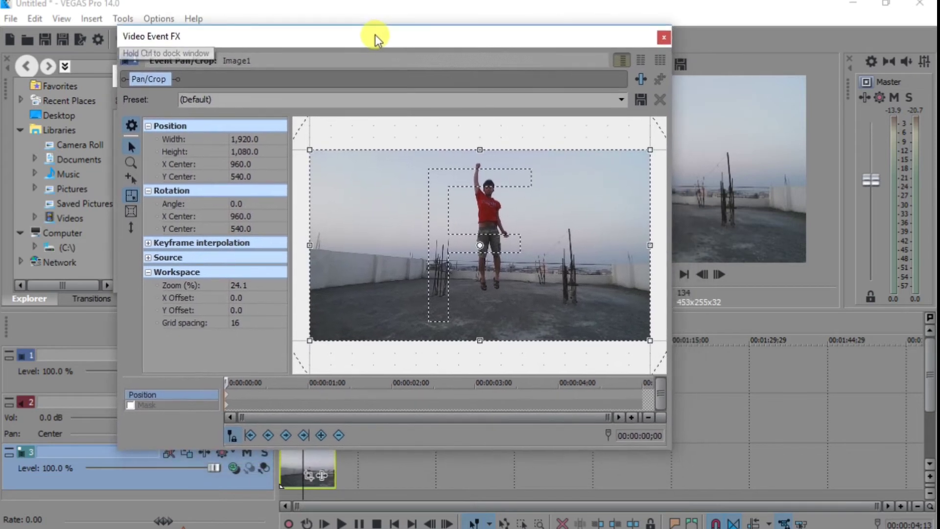
pyautogui.click(131, 407)
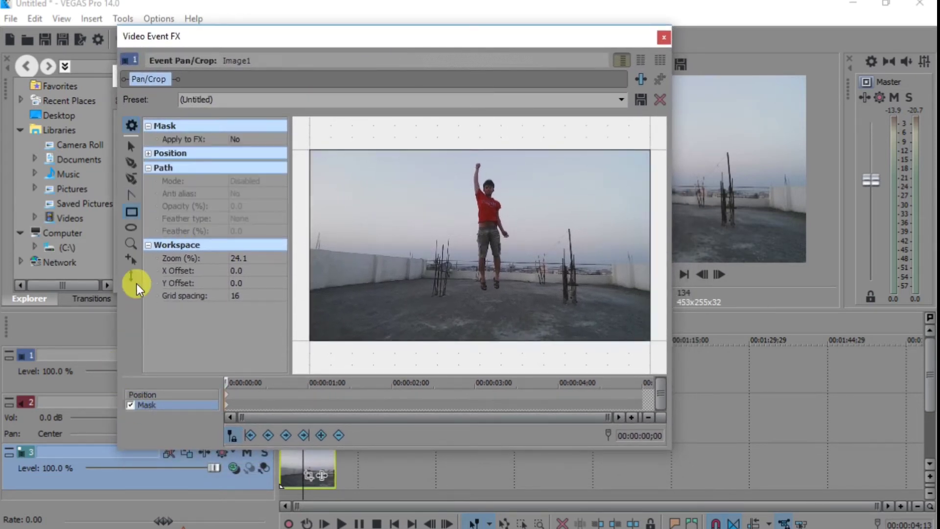
pyautogui.click(131, 163)
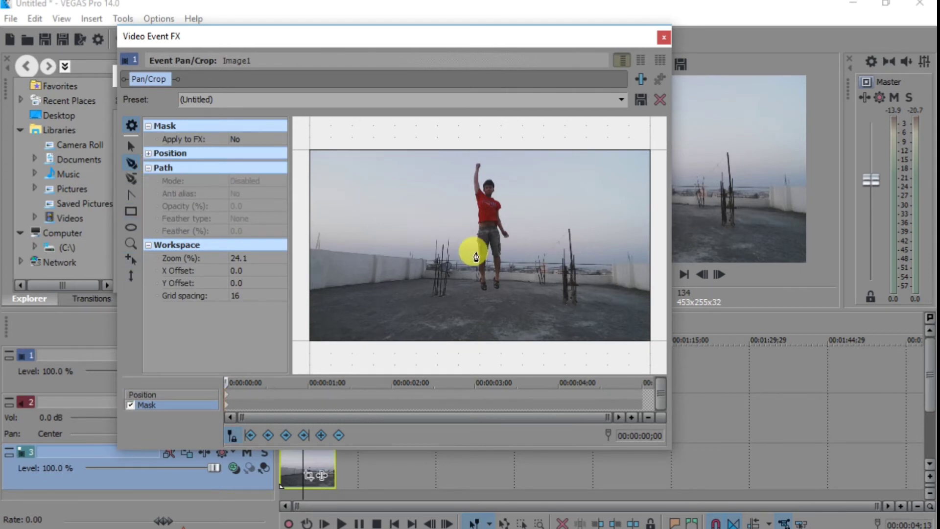
pyautogui.scroll(5, 476, 245)
# - Place mask points down the outer leg, around the foot, and back up the inner leg
pyautogui.click(370, 118)
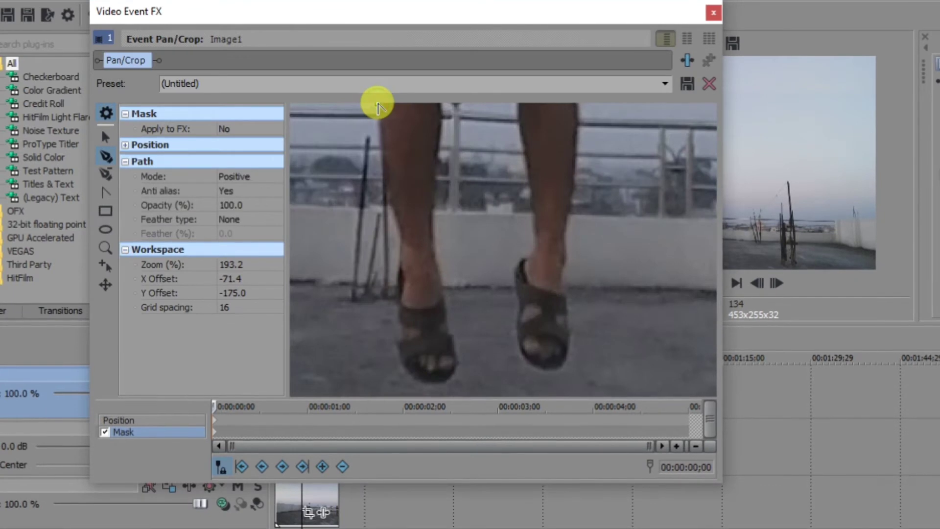
pyautogui.click(370, 136)
pyautogui.click(383, 165)
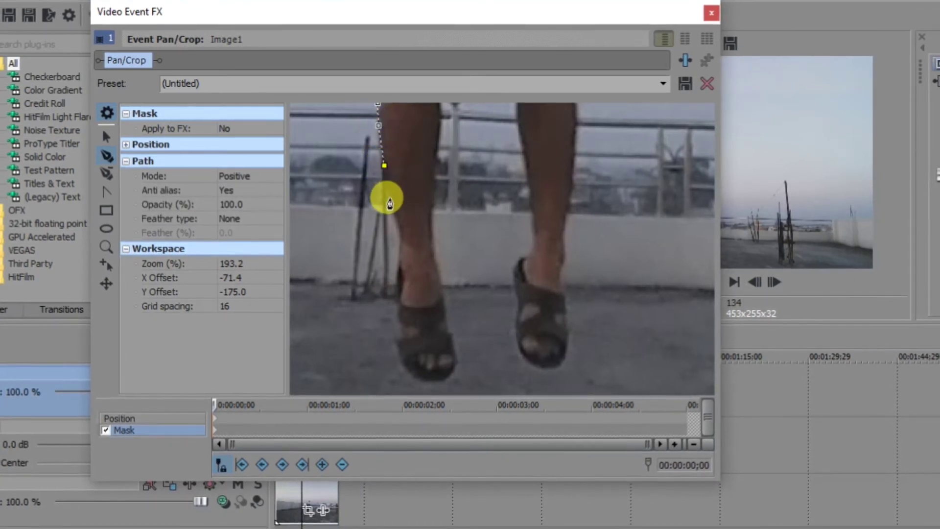
pyautogui.click(389, 203)
pyautogui.click(398, 228)
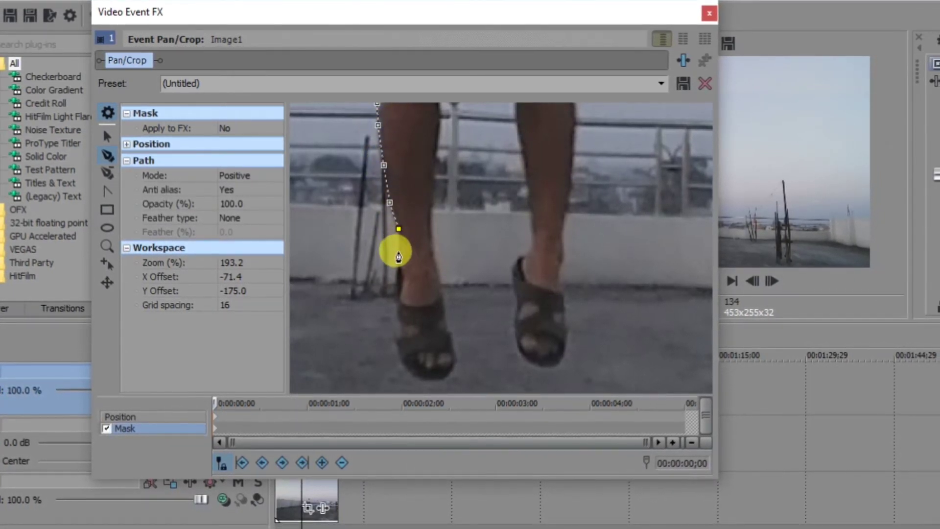
pyautogui.click(399, 254)
pyautogui.click(397, 273)
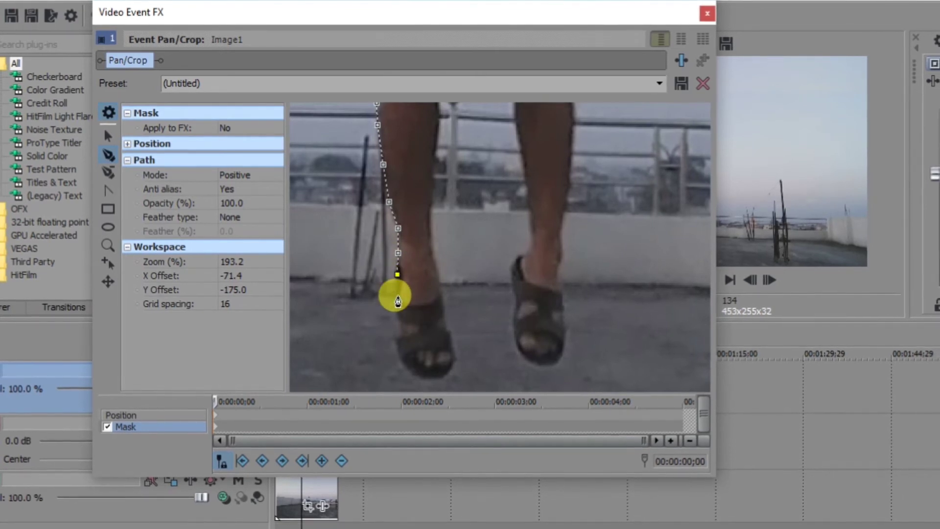
pyautogui.click(396, 296)
pyautogui.click(394, 329)
pyautogui.click(398, 354)
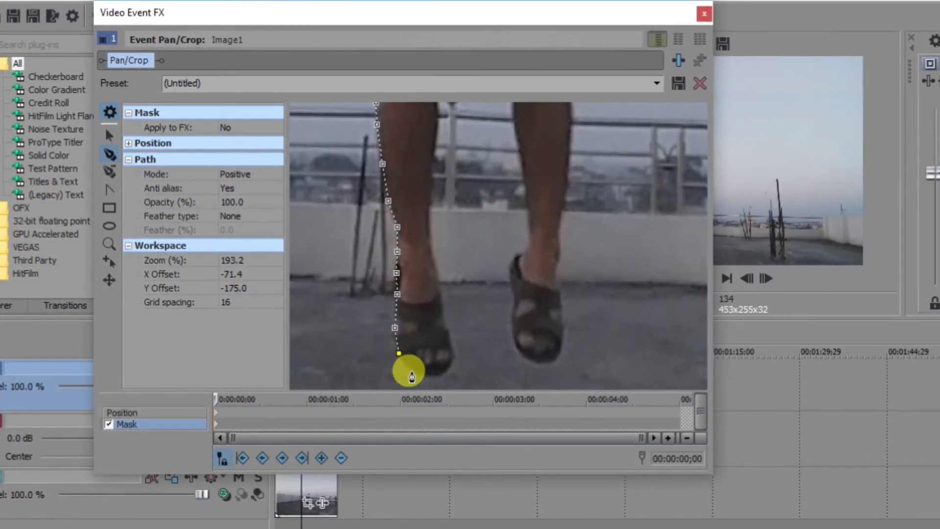
pyautogui.click(411, 369)
pyautogui.click(432, 374)
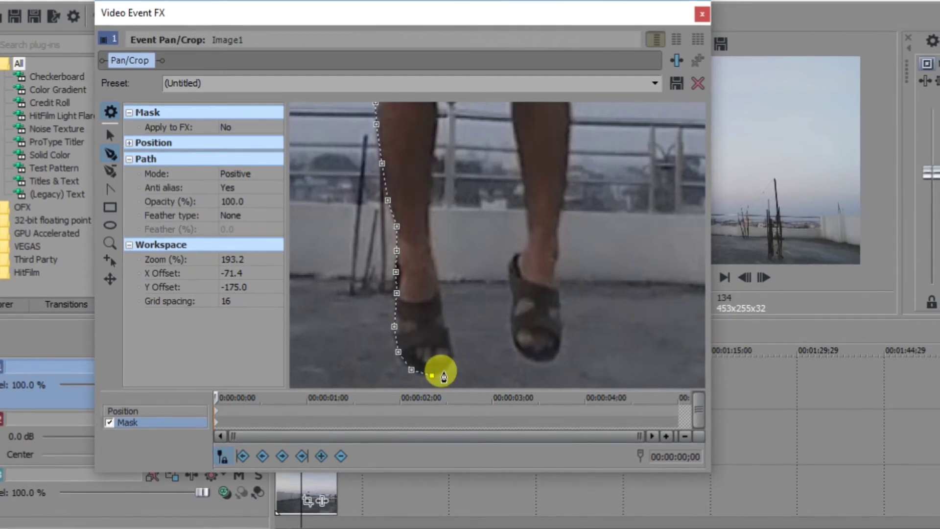
pyautogui.click(443, 371)
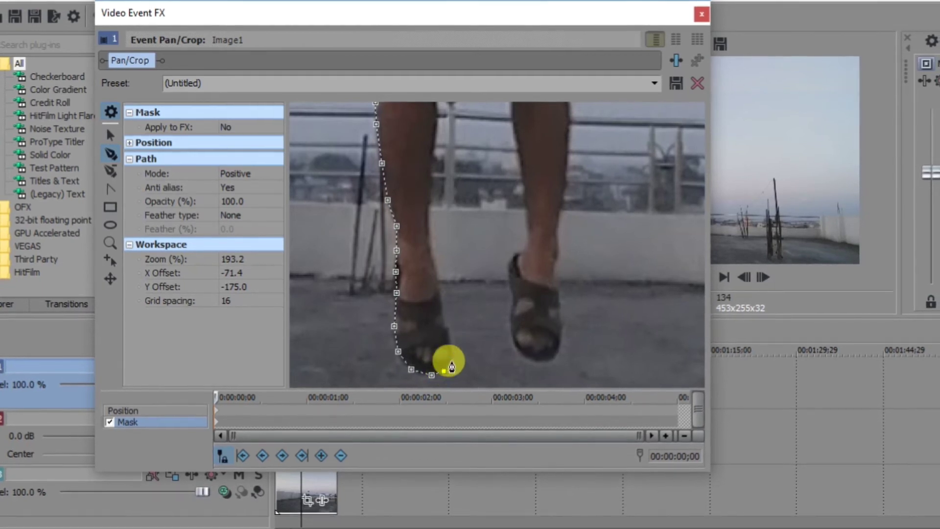
pyautogui.click(449, 328)
pyautogui.click(435, 286)
pyautogui.click(428, 257)
pyautogui.click(428, 231)
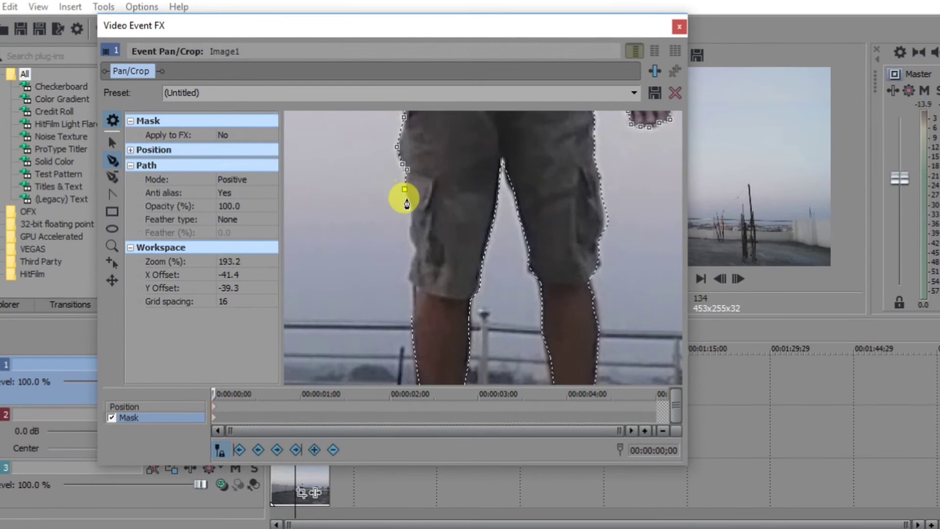
# - Trace the mask along the shorts' edge to the leg and finish the path
pyautogui.click(409, 204)
pyautogui.click(412, 217)
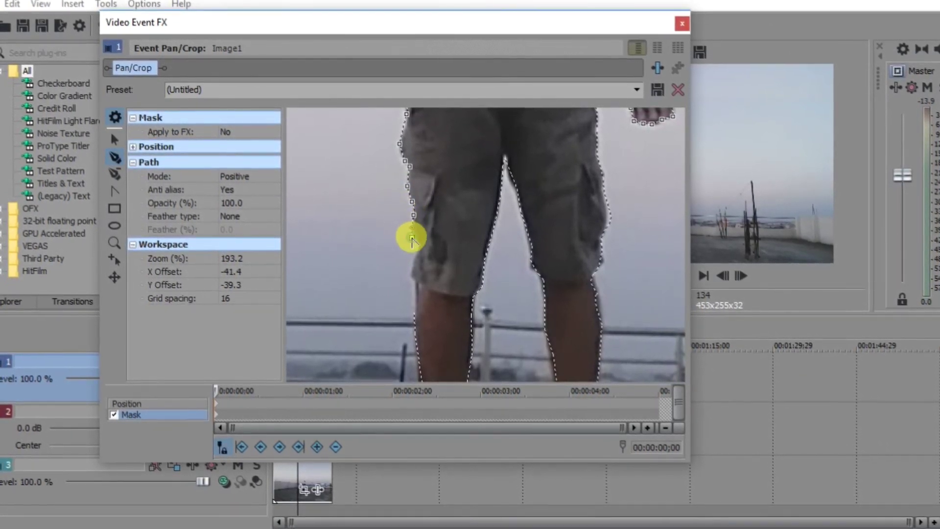
pyautogui.click(411, 238)
pyautogui.click(417, 244)
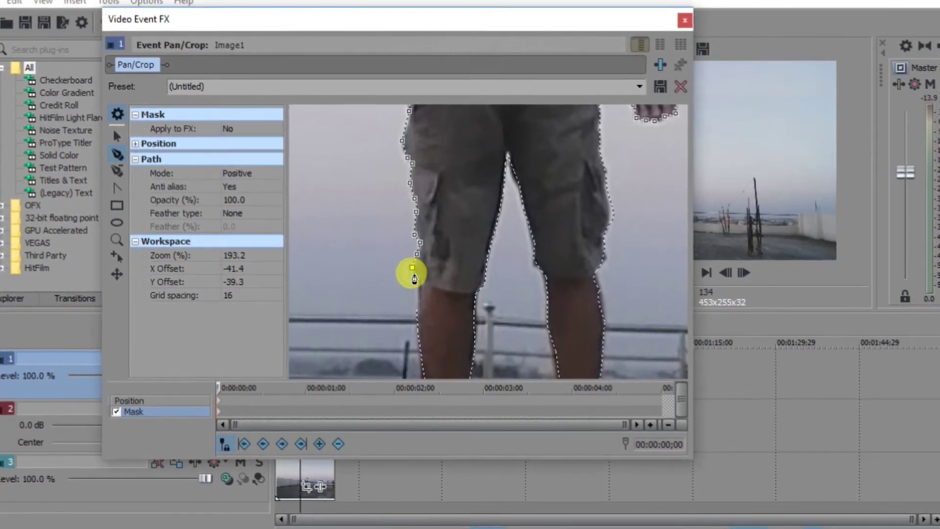
pyautogui.click(416, 275)
pyautogui.click(421, 296)
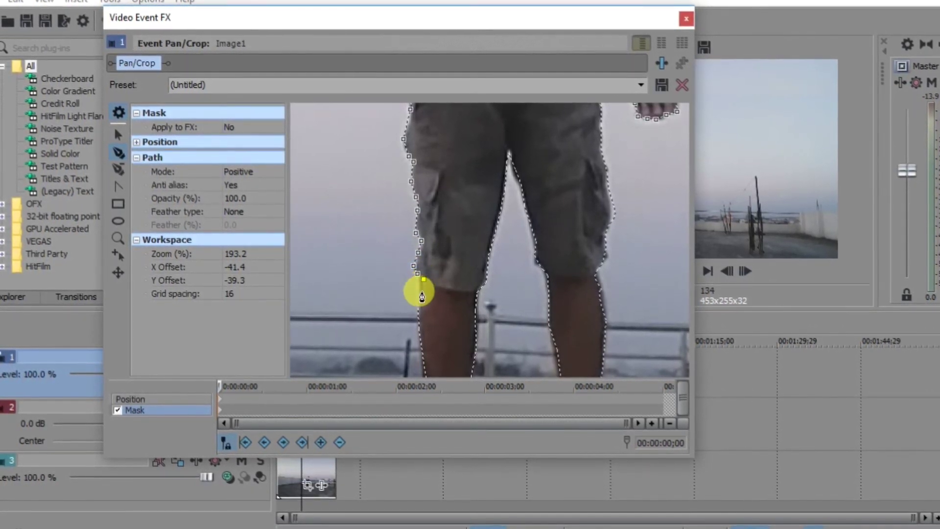
pyautogui.click(420, 304)
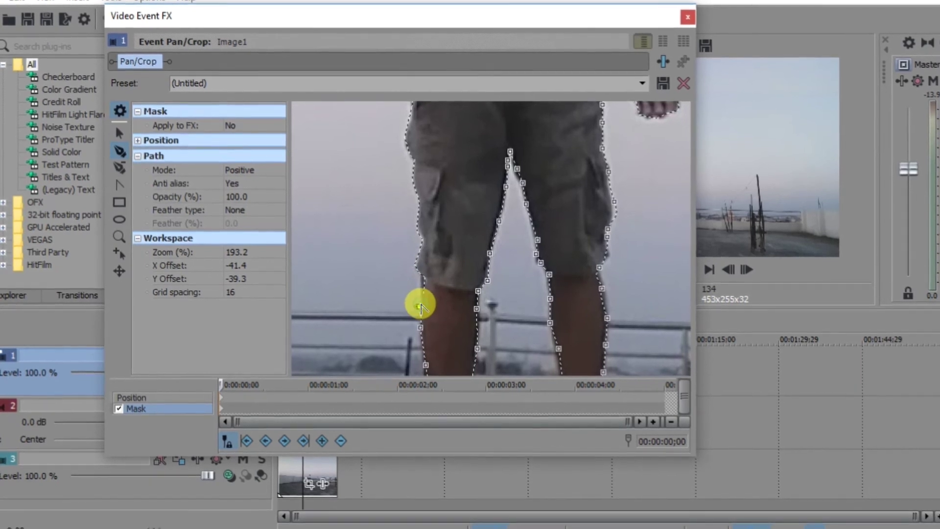
pyautogui.click(119, 129)
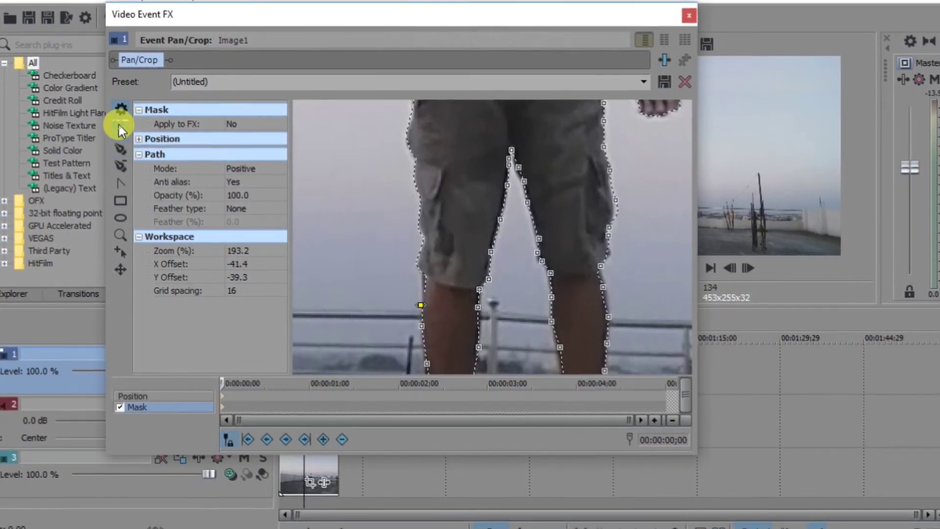
pyautogui.click(379, 222)
pyautogui.moveTo(378, 222); pyautogui.dragTo(374, 184)
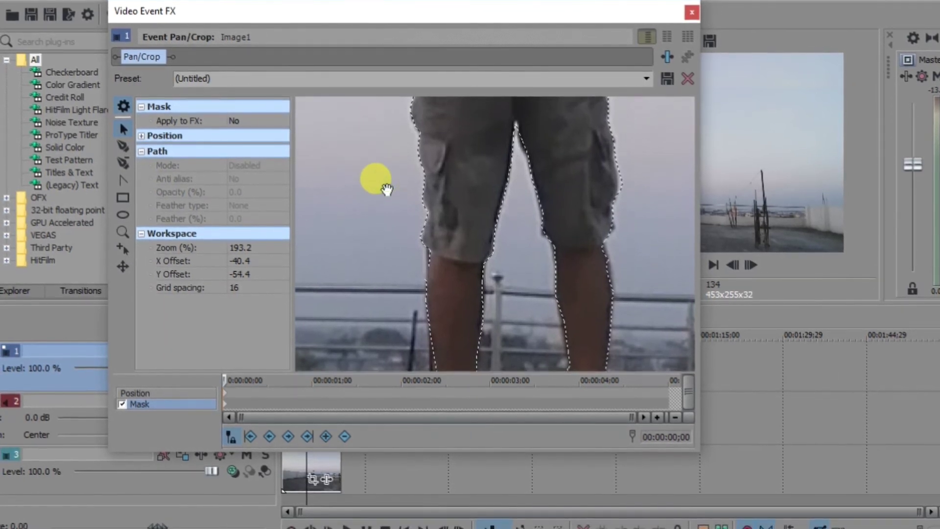
# - Select Image1's Position row and drag the crop frame down to add a second keyframe
pyautogui.moveTo(384, 176)
pyautogui.mouseDown()
pyautogui.moveTo(367, 199)
pyautogui.moveTo(392, 22)
pyautogui.mouseUp()
pyautogui.moveTo(419, 229); pyautogui.dragTo(404, 109)
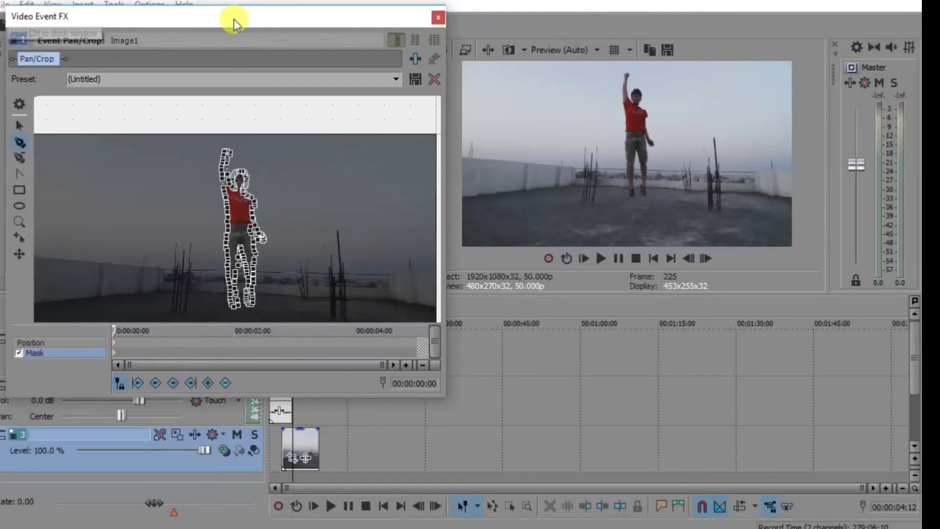
pyautogui.click(42, 343)
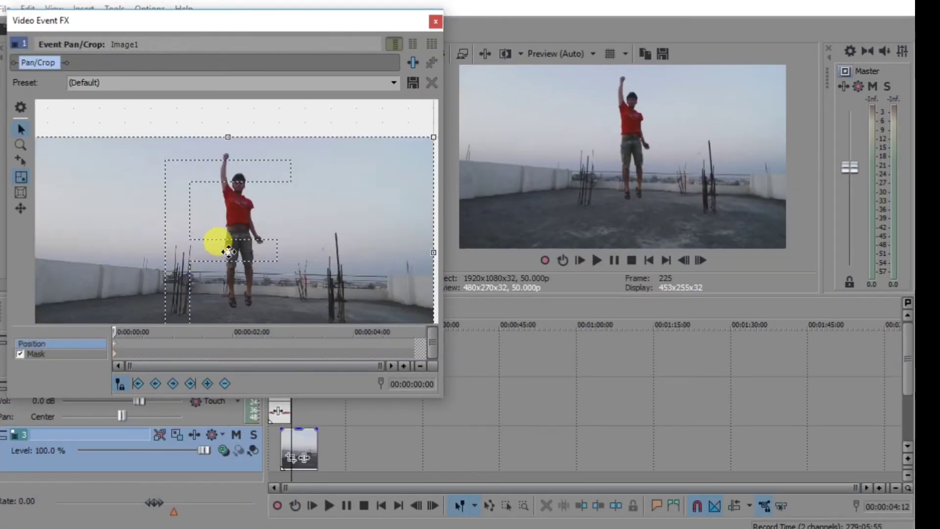
pyautogui.scroll(-3, 337, 236)
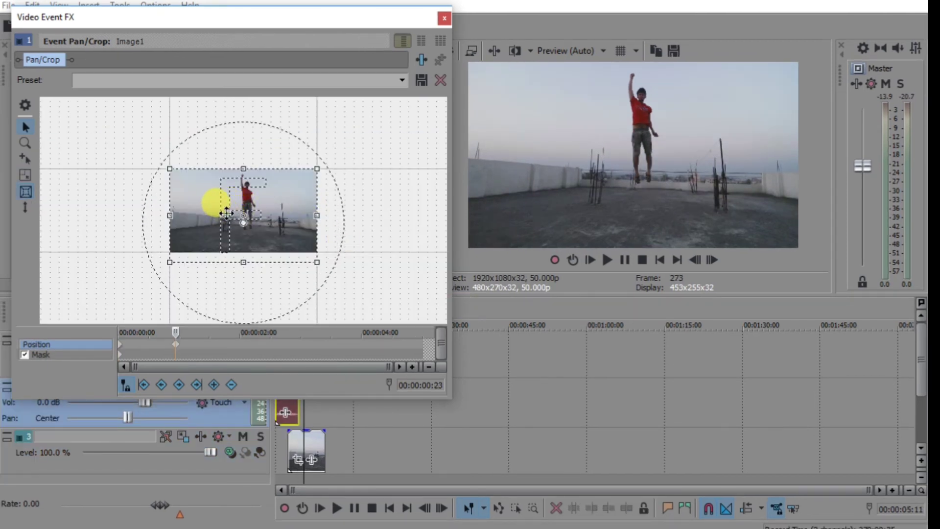
pyautogui.moveTo(226, 213); pyautogui.dragTo(220, 286)
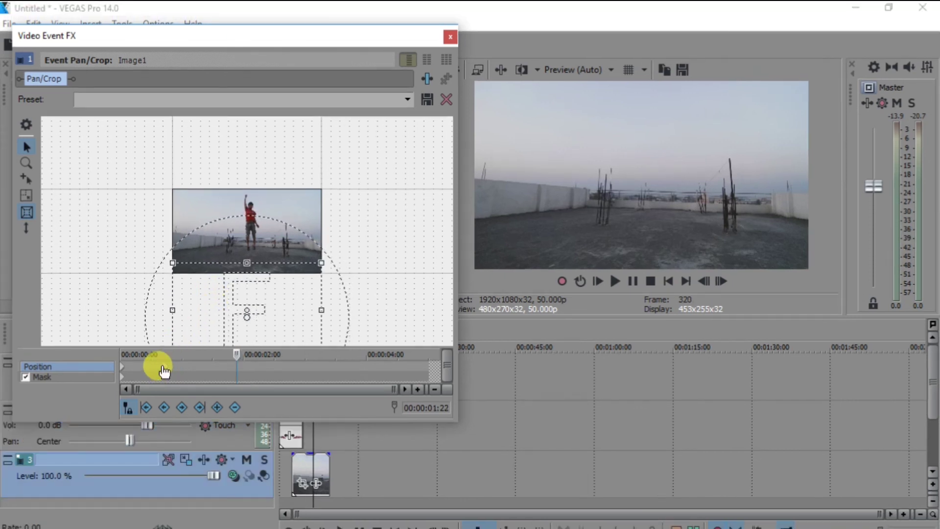
# - Preview the Pan/Crop animation from the event start, then close Video Event FX
pyautogui.click(129, 371)
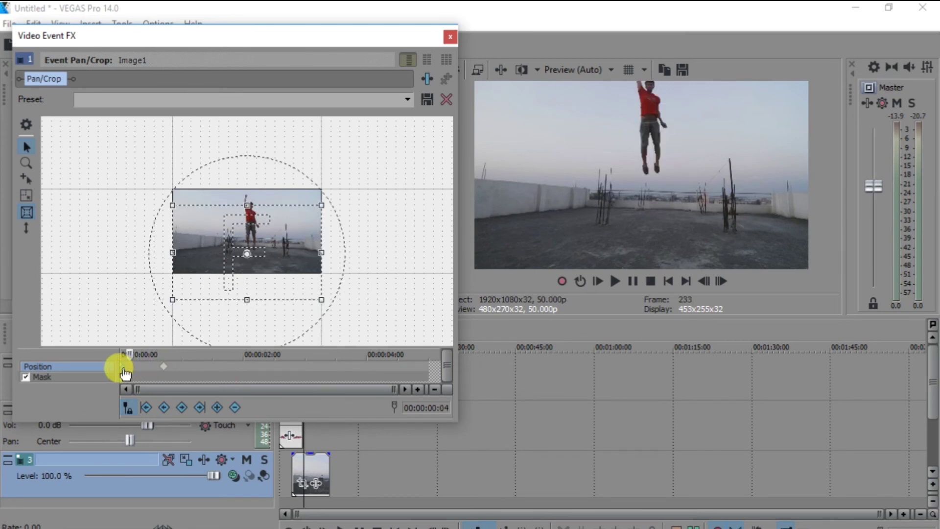
pyautogui.click(282, 459)
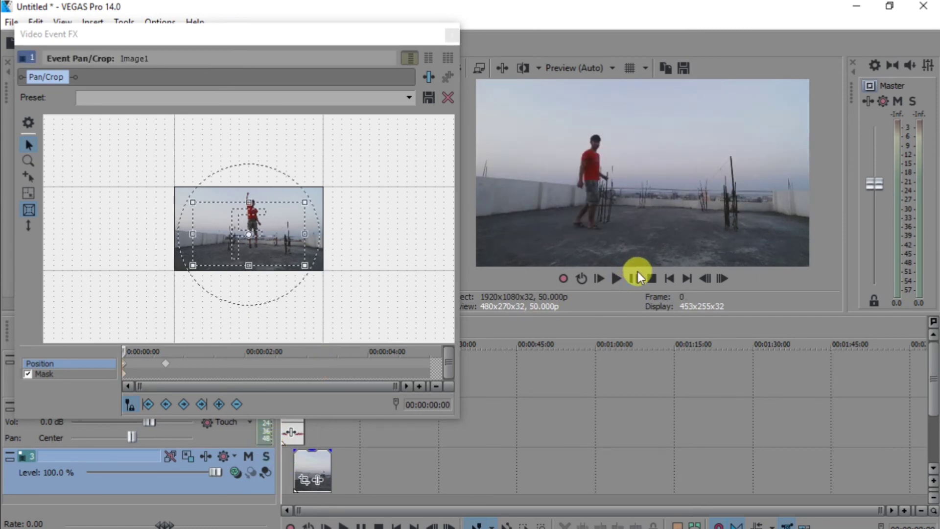
pyautogui.click(616, 279)
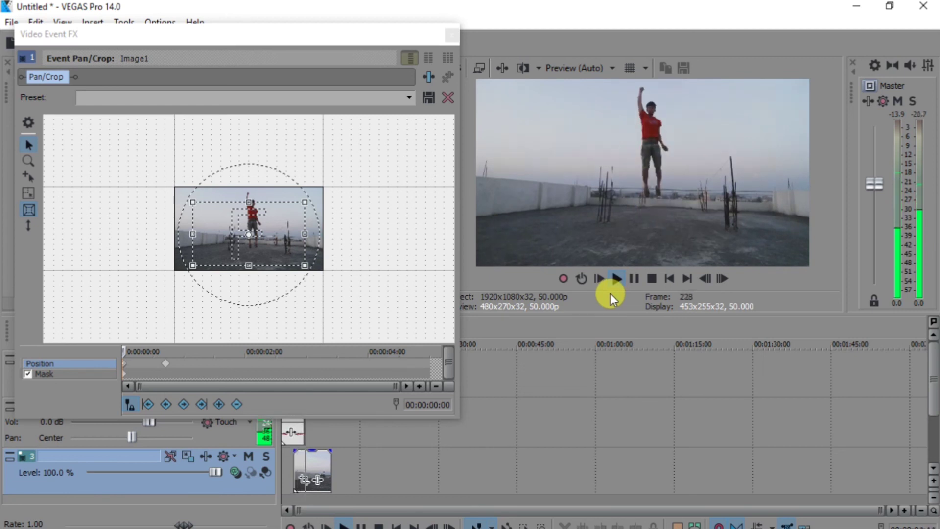
pyautogui.click(634, 277)
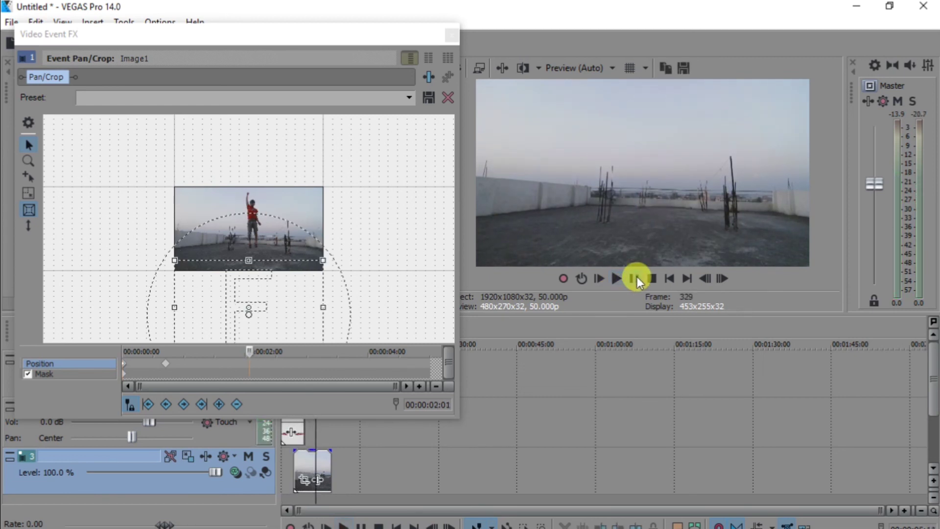
pyautogui.click(452, 35)
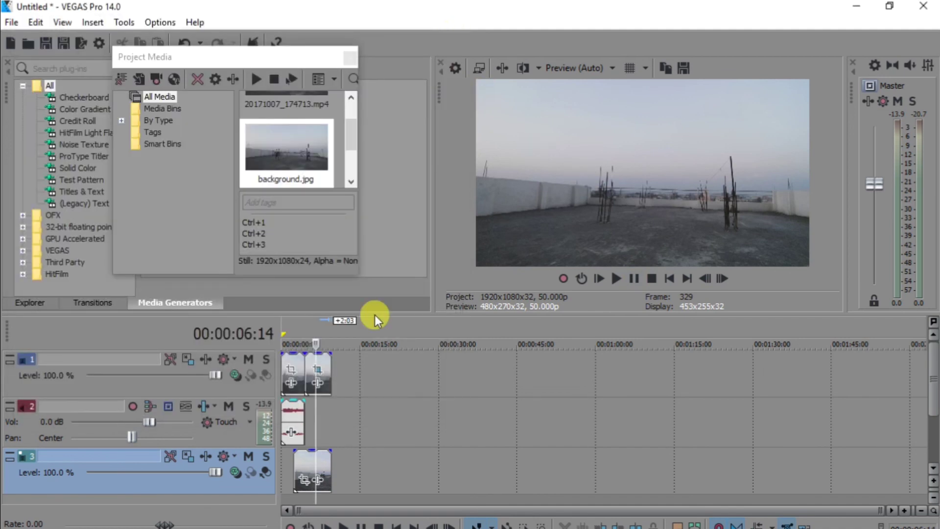
pyautogui.click(284, 450)
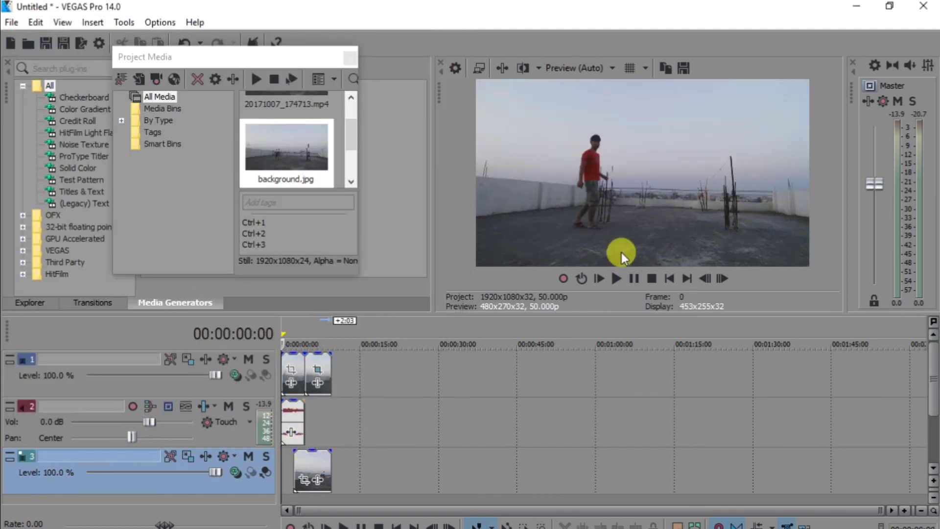
pyautogui.click(614, 278)
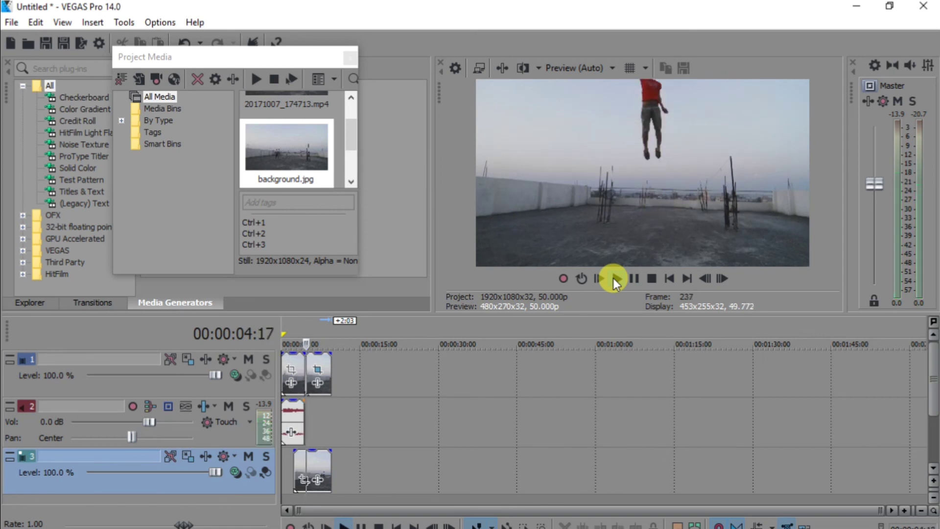
pyautogui.click(639, 276)
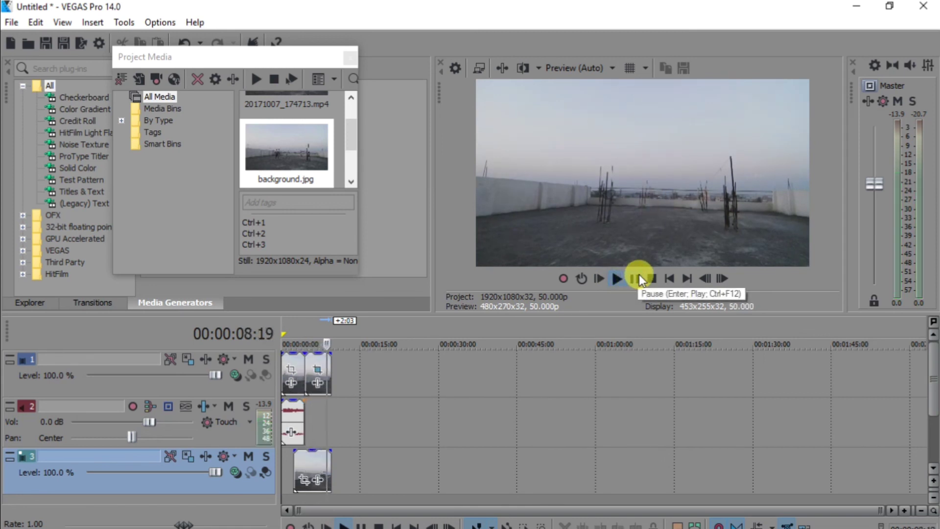